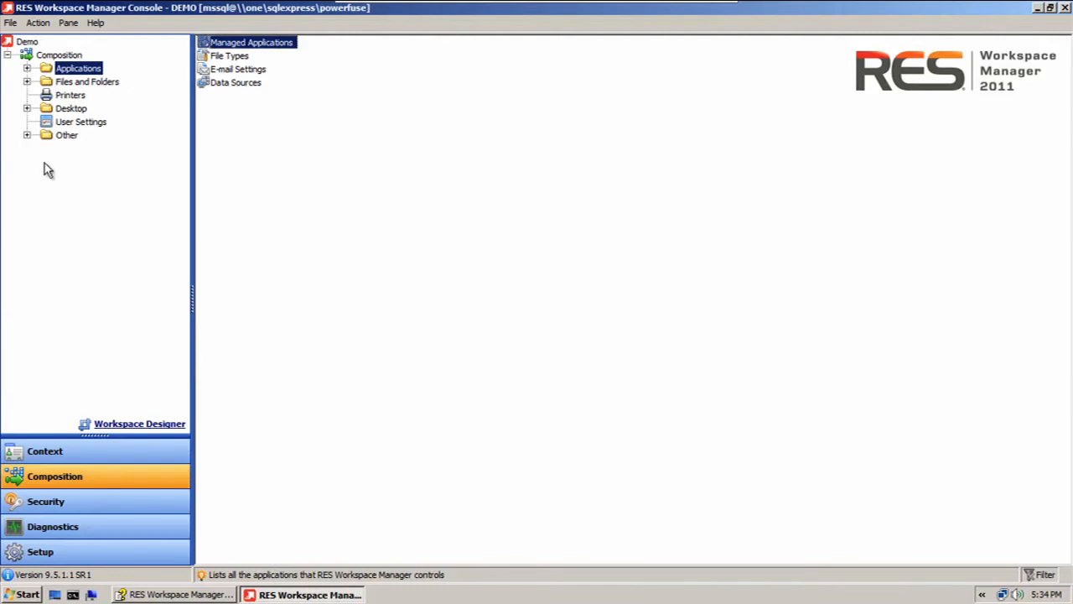
- Open the Adobe Reader X managed application for editing and generate an Instant Report of its configuration
click(28, 68)
click(94, 84)
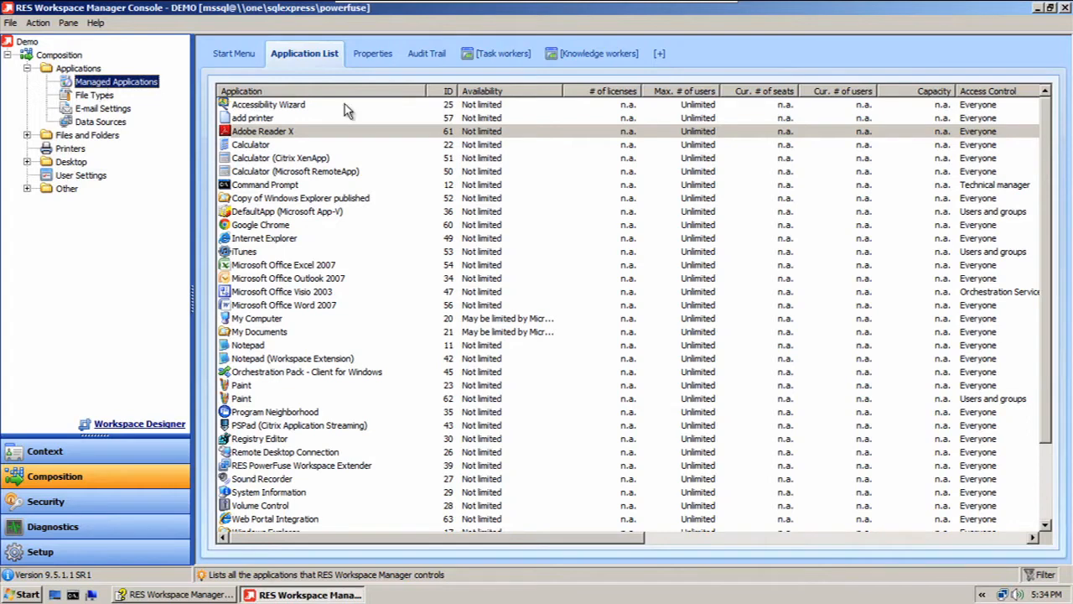
double_click(337, 132)
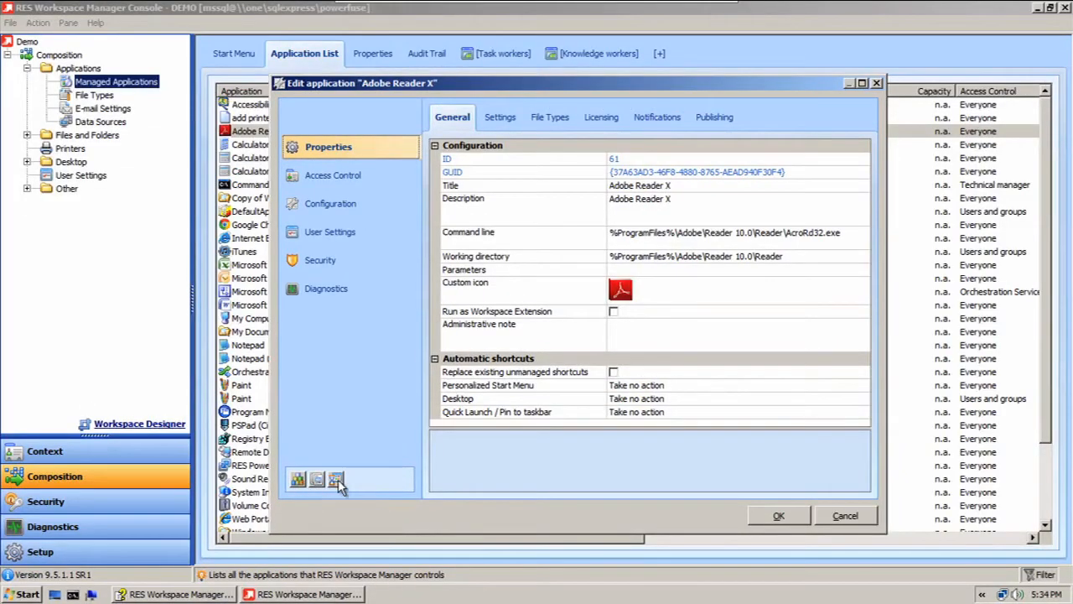
click(317, 478)
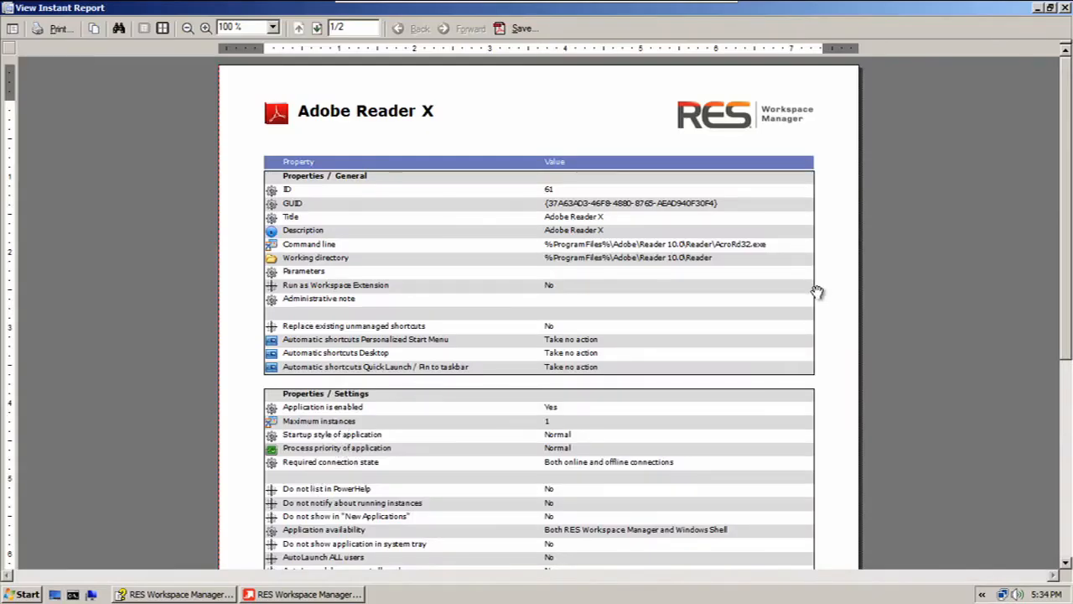
mouse_move(1068, 124)
mouse_down()
mouse_move(1069, 294)
mouse_move(1068, 142)
mouse_up()
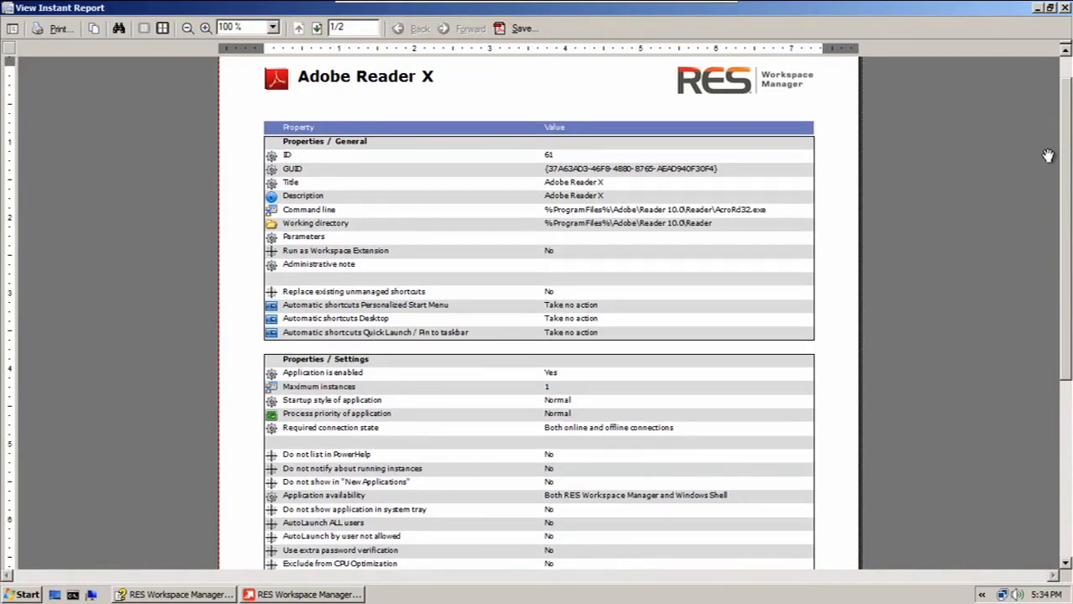
- Save the Adobe Reader X report to the Desktop as a PDF named "adobe", and close the report and the application's settings
click(520, 29)
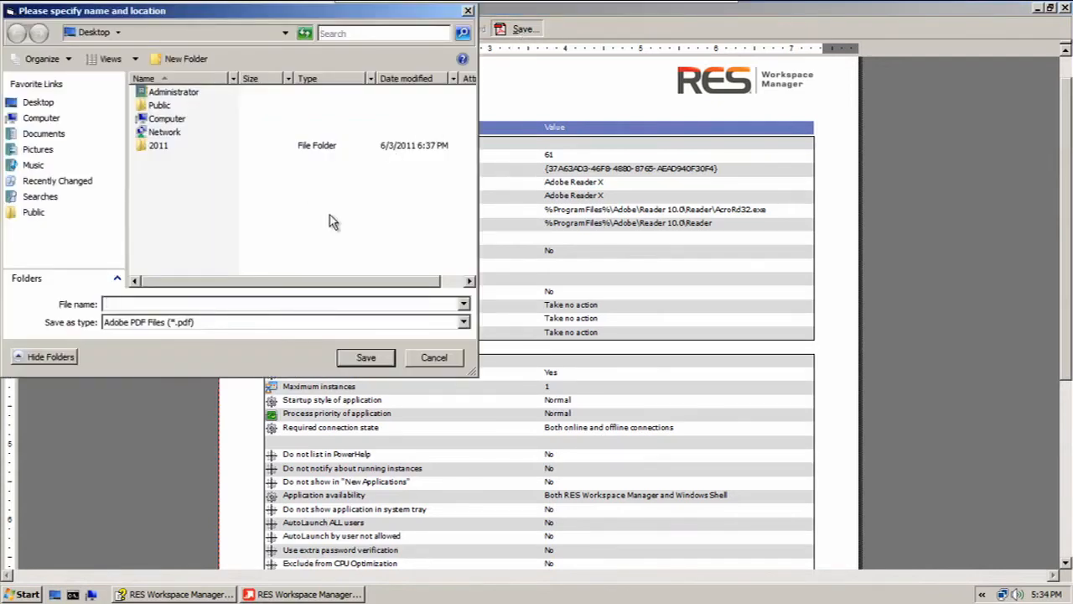
text(adobe)
click(366, 358)
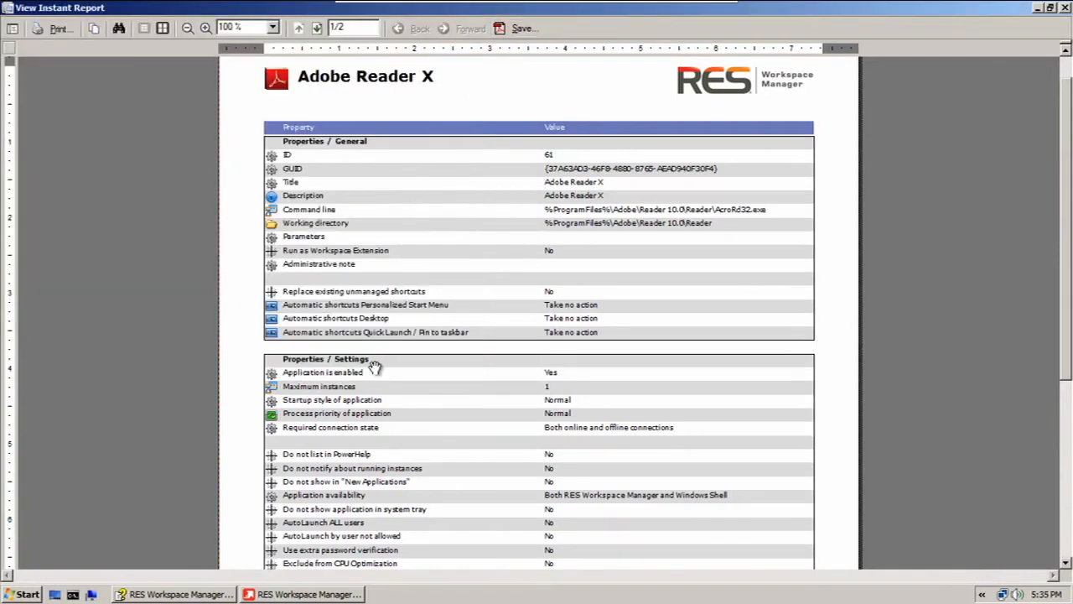
scroll(412, 330, up, 1)
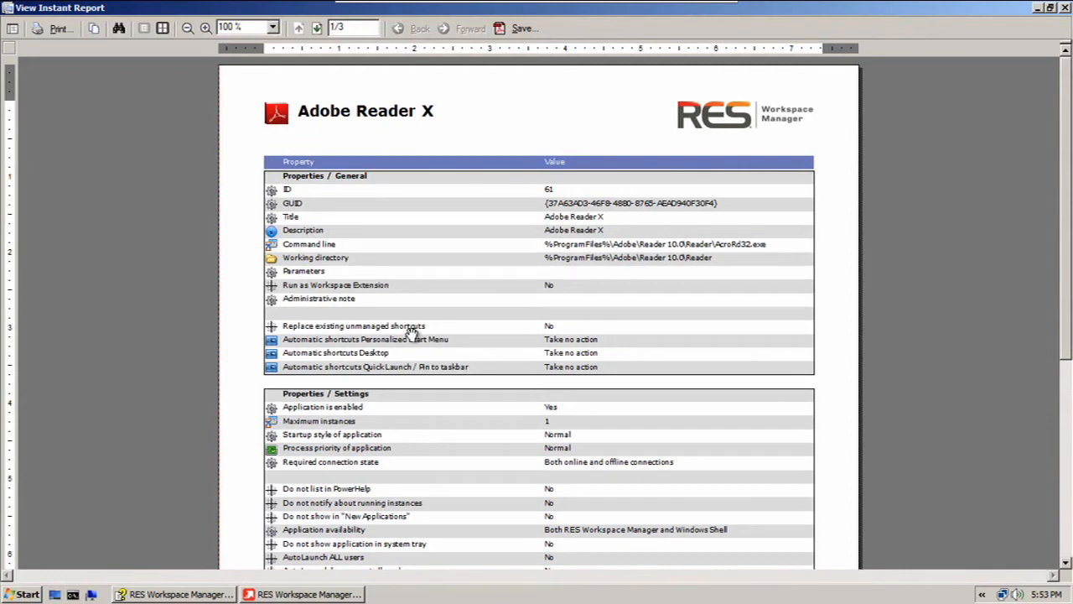
click(1064, 9)
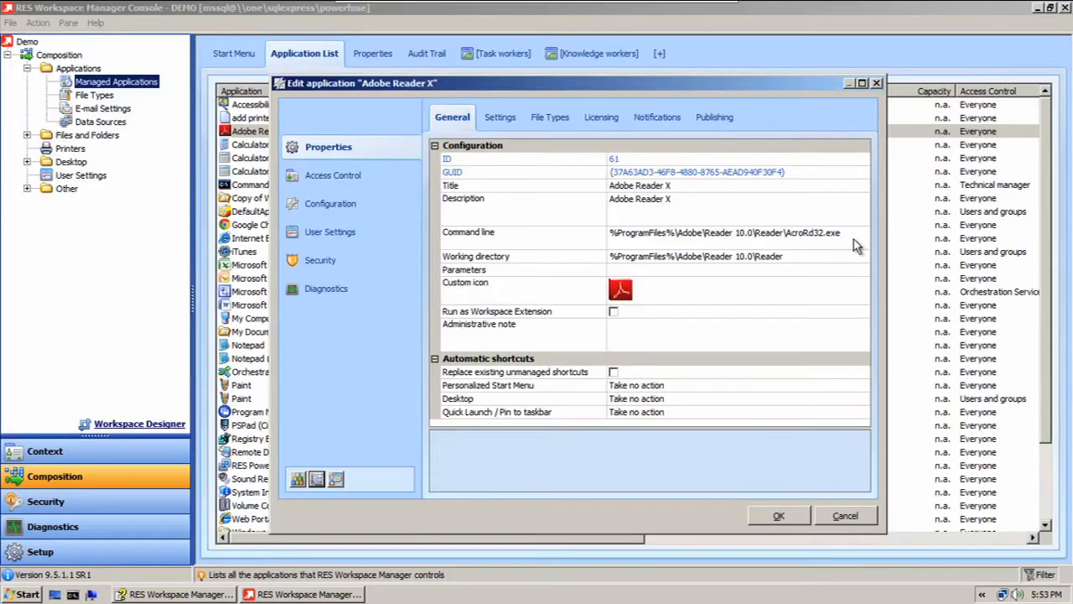
click(847, 515)
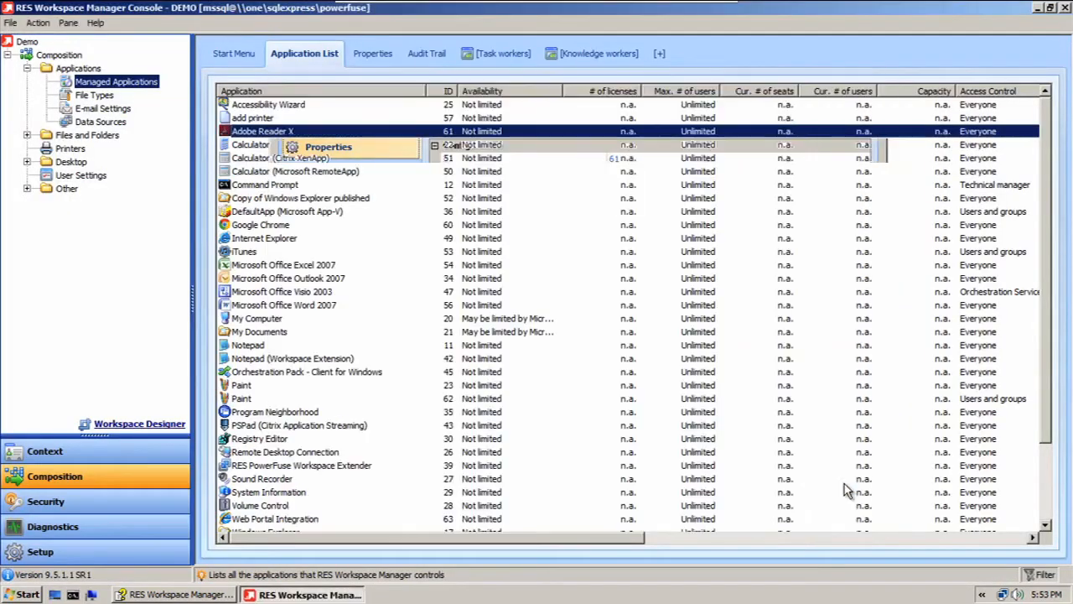
- Generate an Instant Report of the Lockdown and Behavior settings under Composition's Desktop node
click(27, 162)
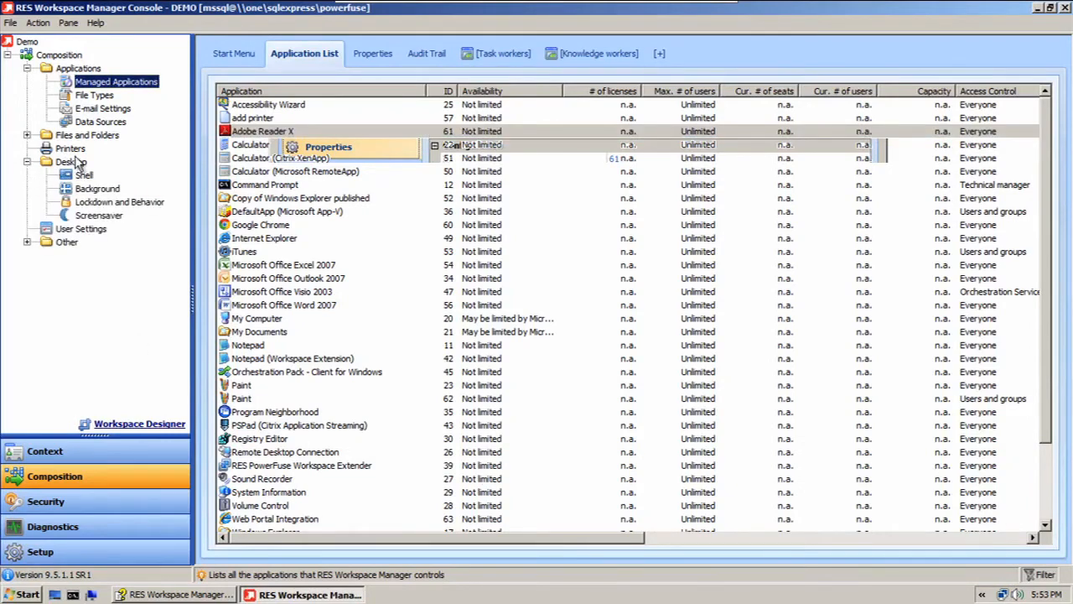
click(108, 205)
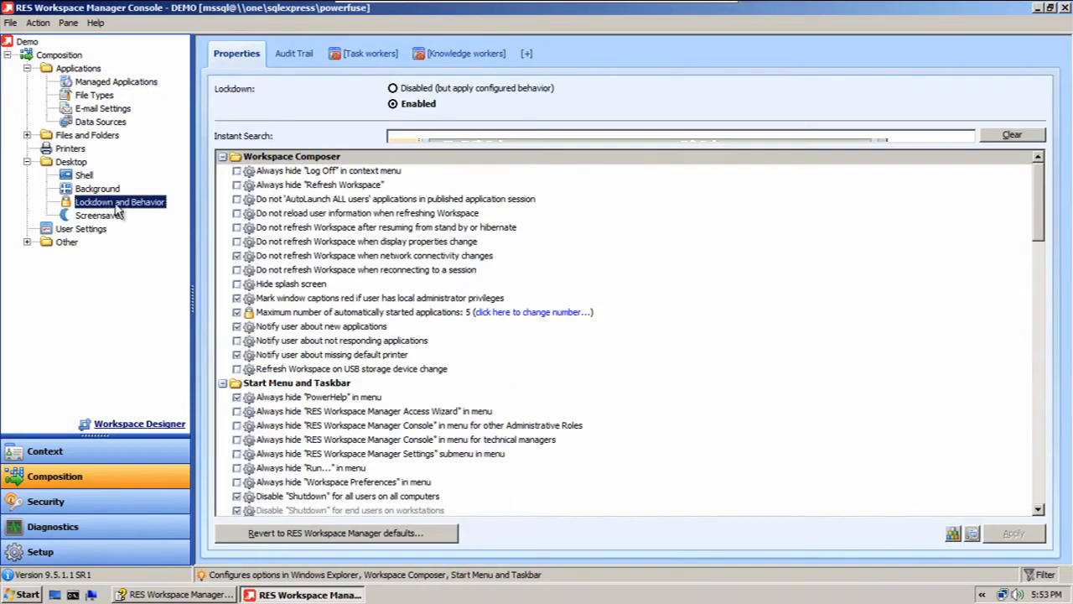
right_click(115, 203)
click(161, 266)
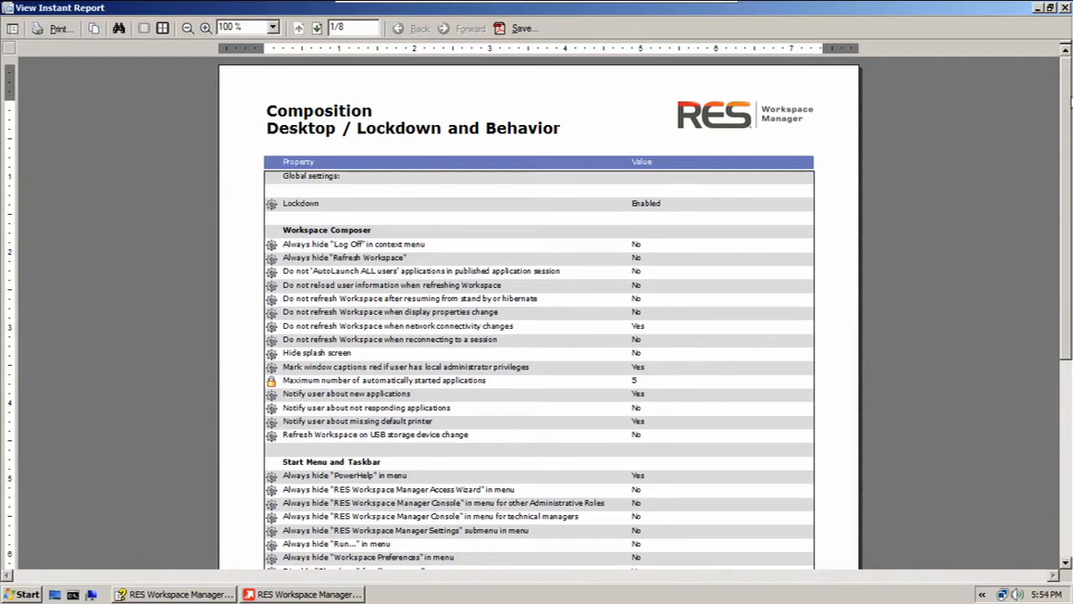
drag(1070, 109, 1068, 81)
- Save the Lockdown and Behavior report to the Desktop as the PDF "pf_com_des_loc" and close the report
click(523, 28)
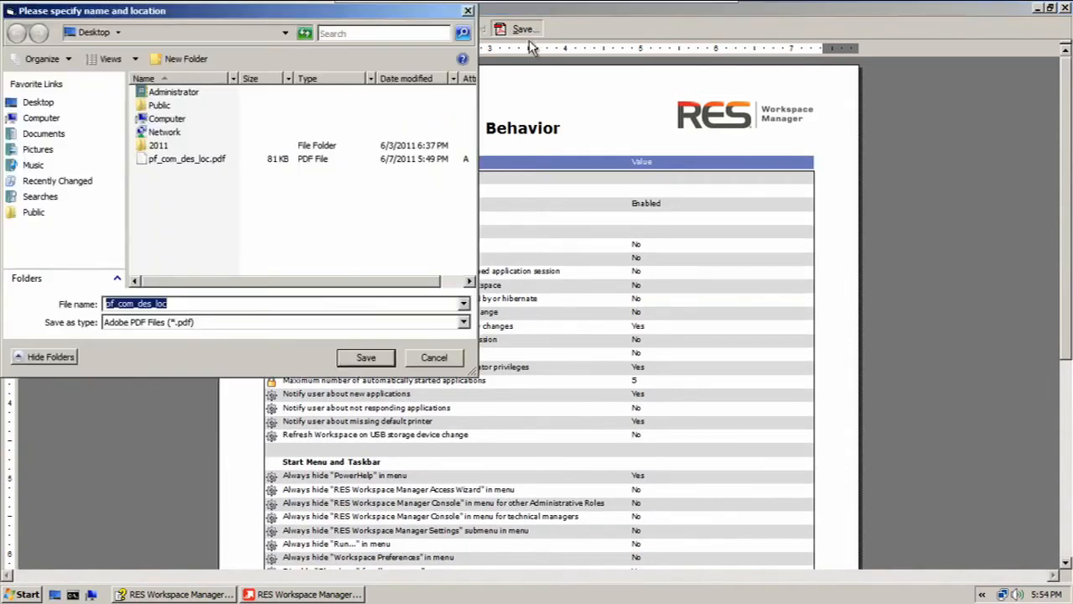
click(366, 358)
click(1065, 8)
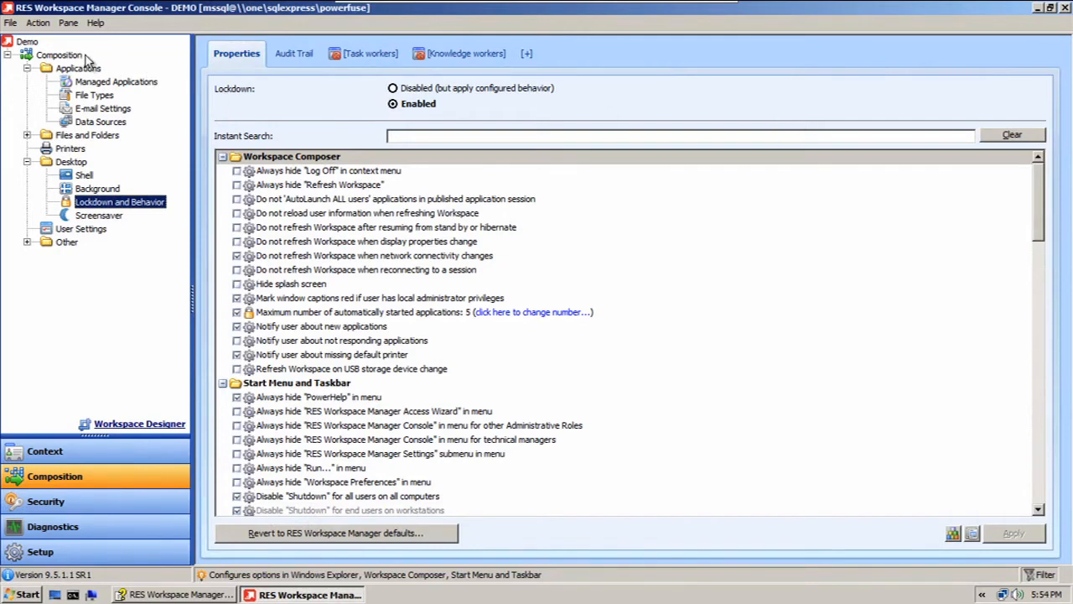
- Turn on item selection for Instant Report, exclude the whole Composition section, and generate the report of the selected items
click(39, 23)
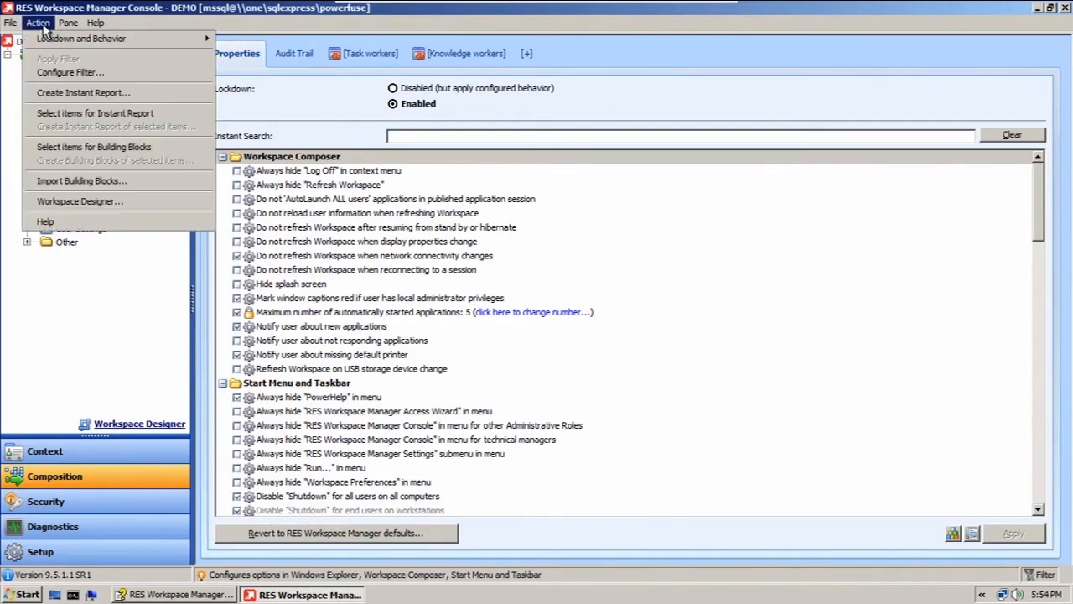
click(51, 115)
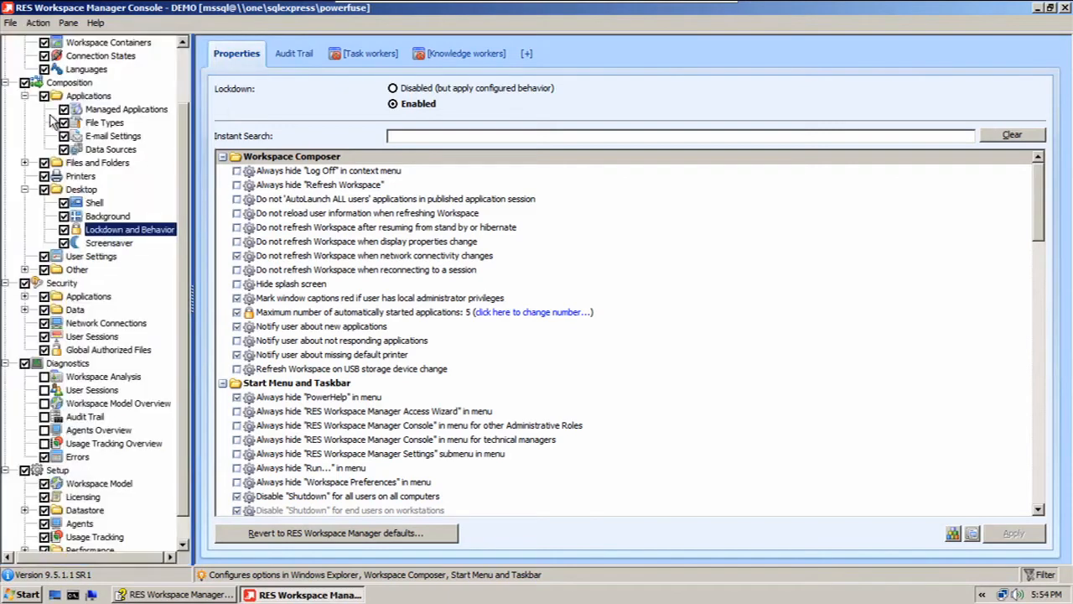
click(181, 60)
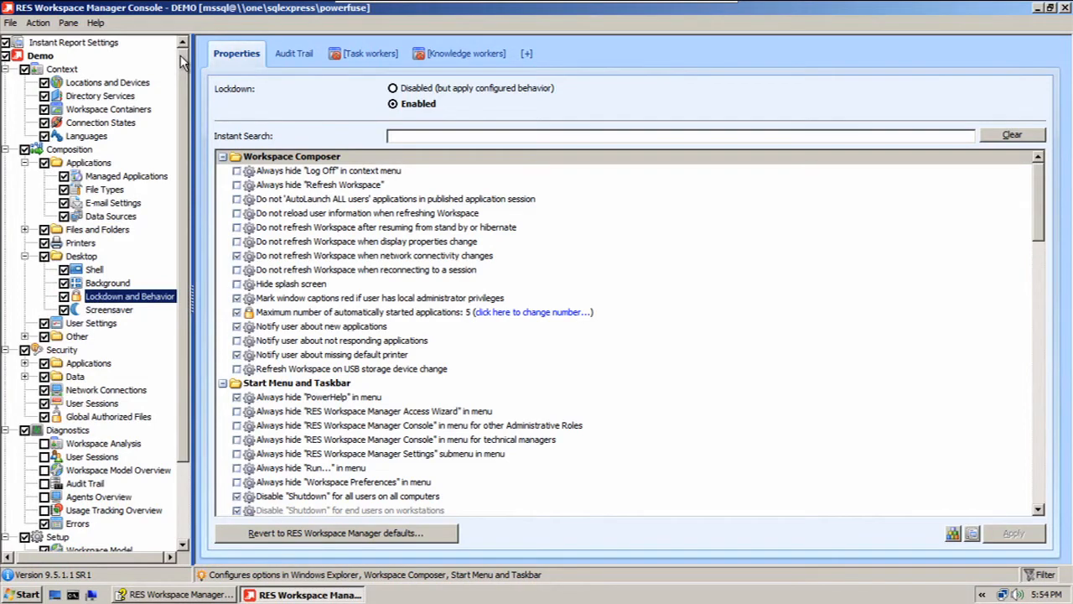
mouse_move(182, 61)
mouse_down()
mouse_move(186, 139)
mouse_move(187, 52)
mouse_up()
click(24, 150)
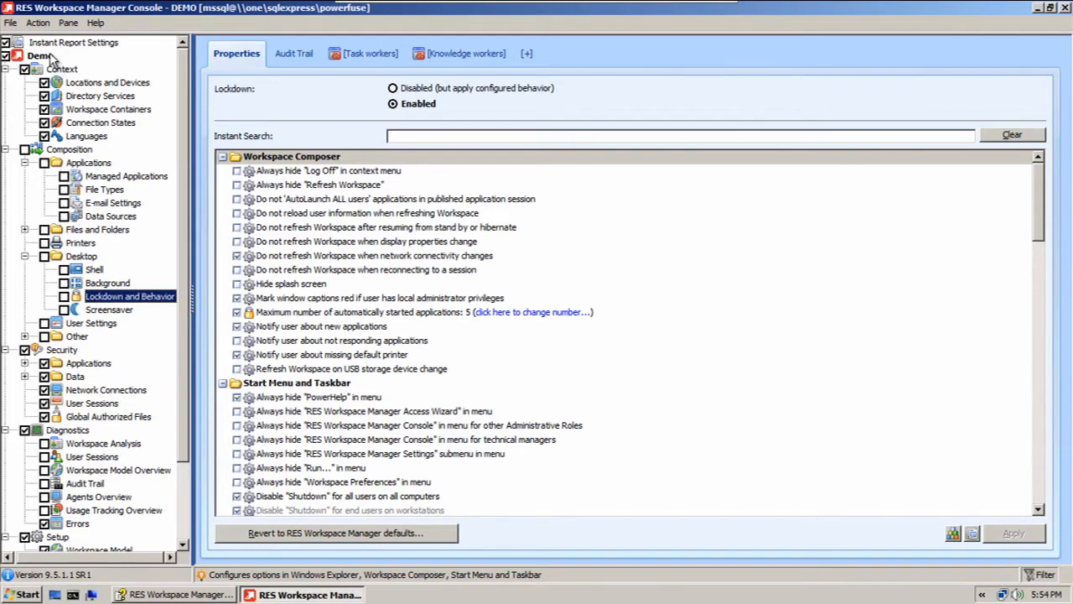
click(37, 23)
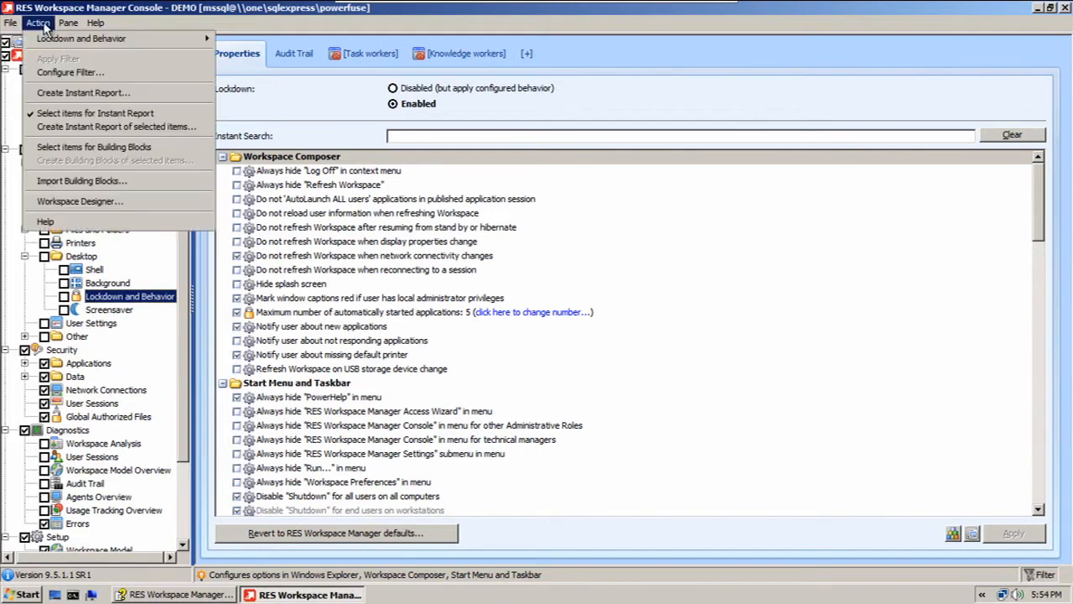
click(53, 127)
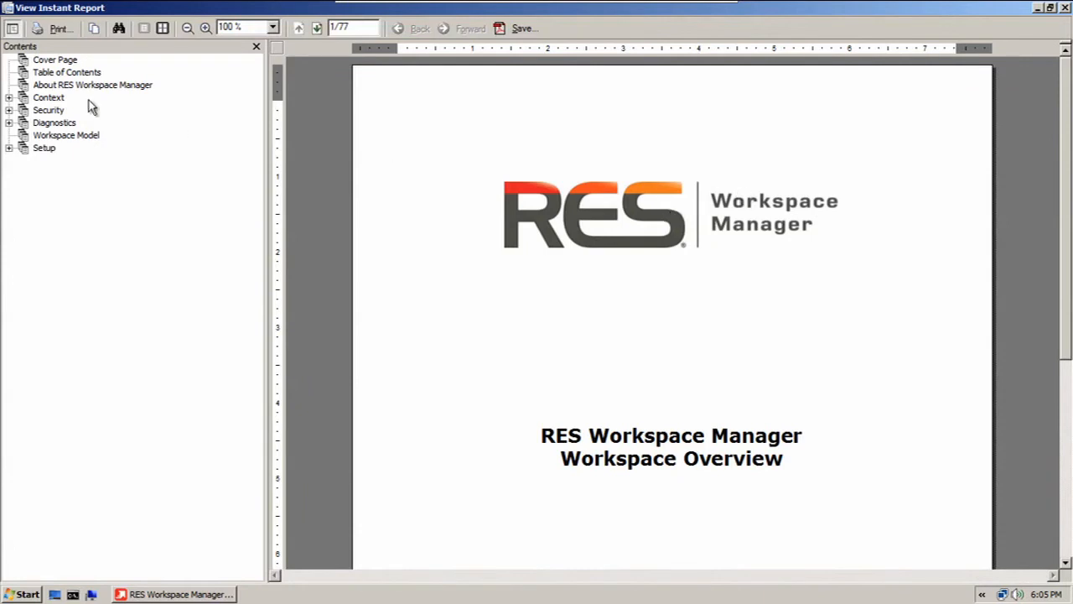
- Review the report's Cover Page, Table of Contents, About RES Workspace Manager, Context, Security, Workspace Model and Setup sections
click(59, 62)
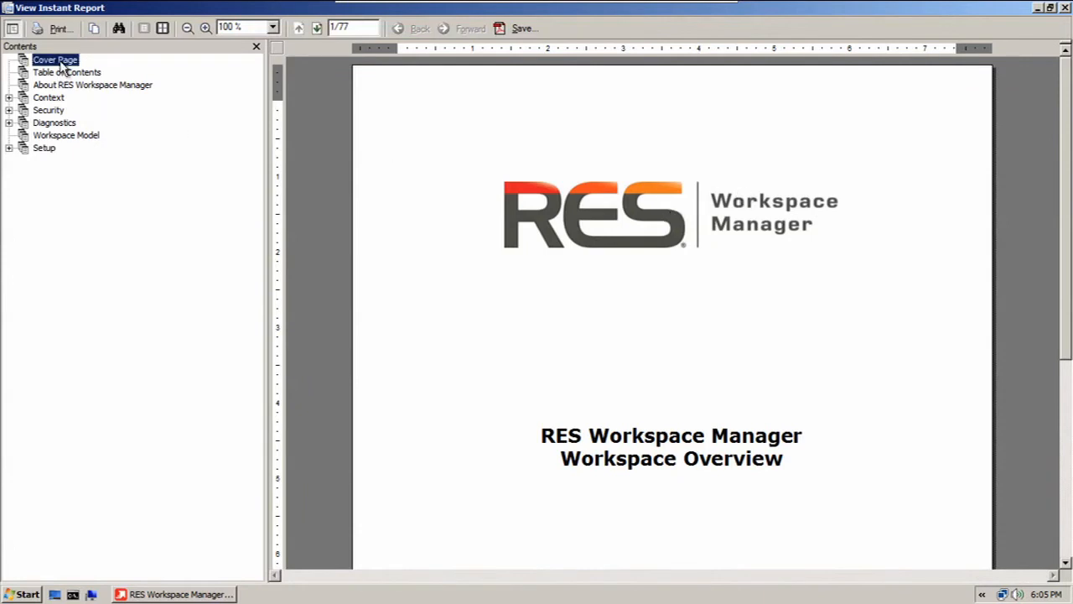
click(68, 73)
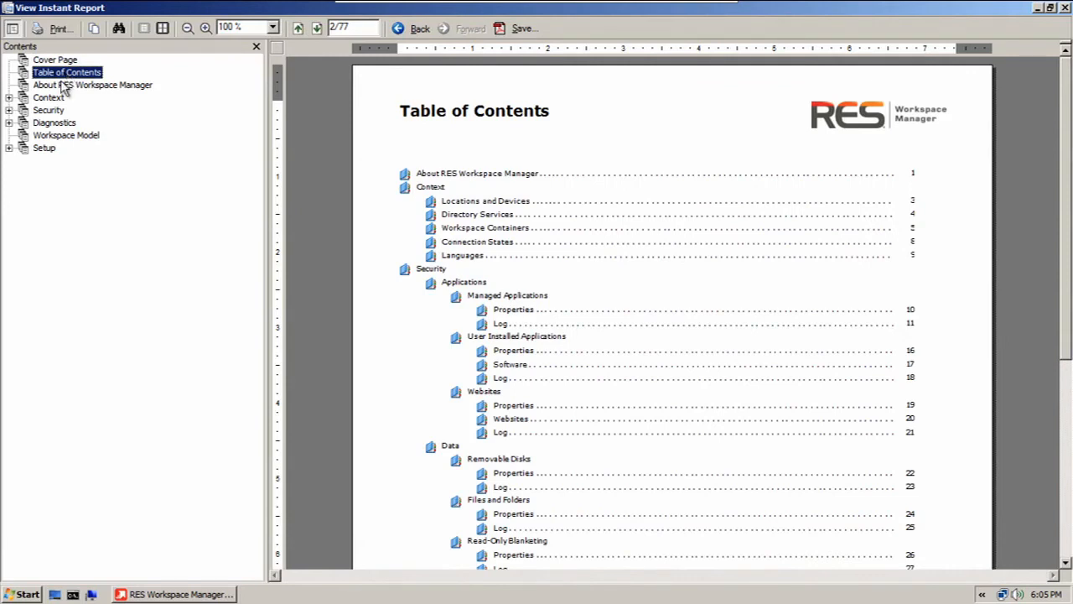
click(66, 87)
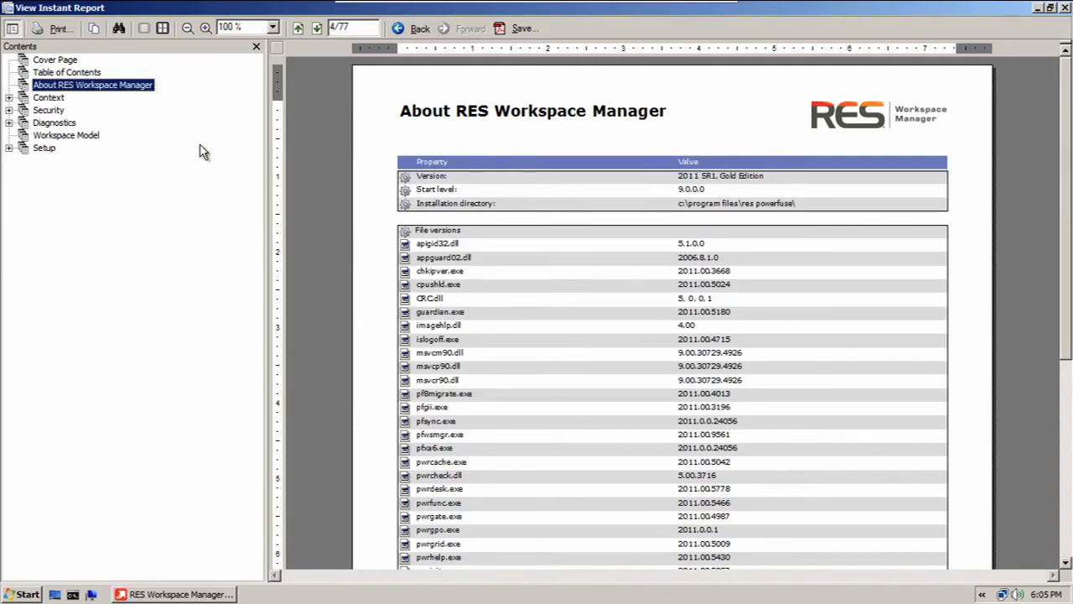
click(52, 98)
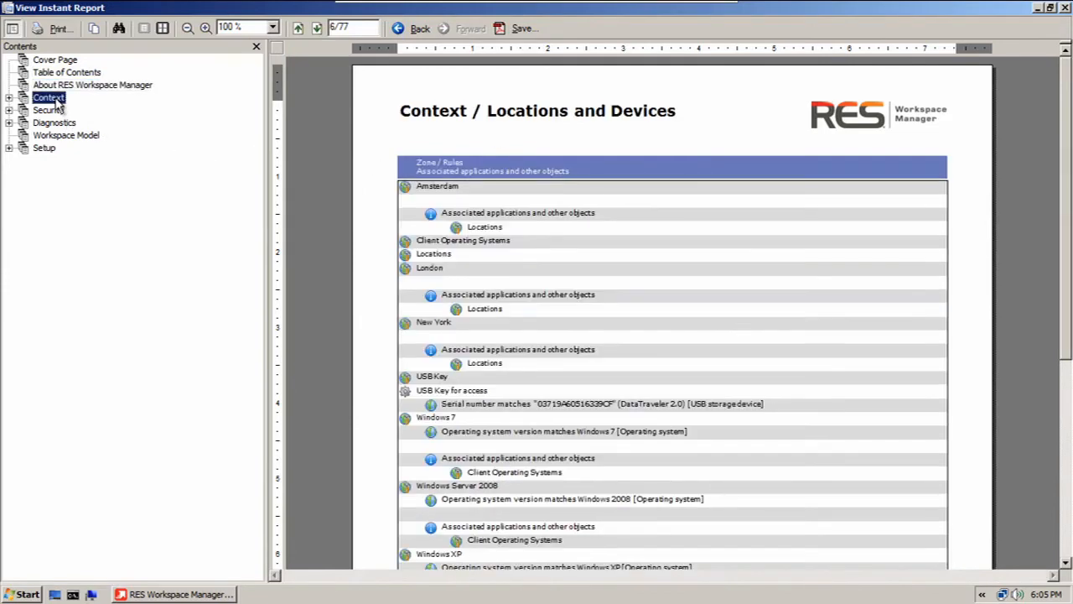
click(60, 112)
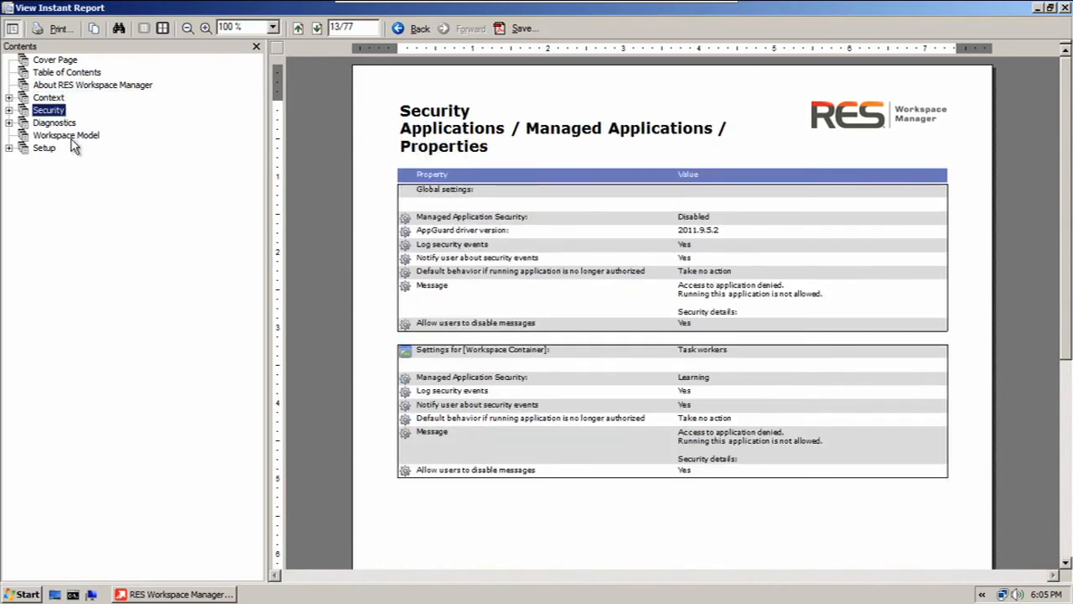
click(71, 137)
click(48, 151)
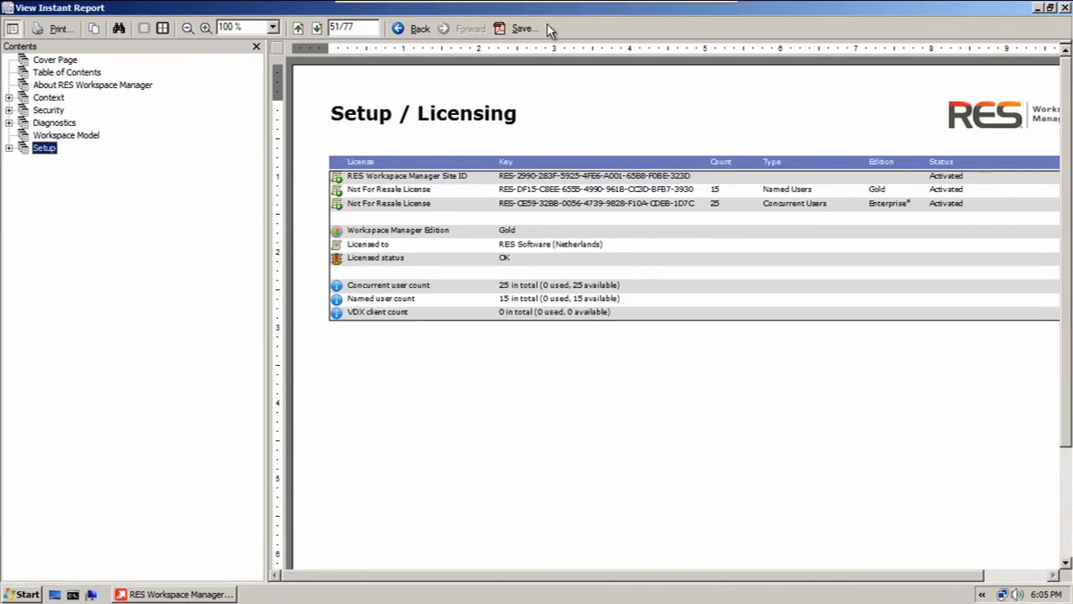
- Save the Workspace Overview report to the Desktop as a PDF named "overall report"
click(521, 29)
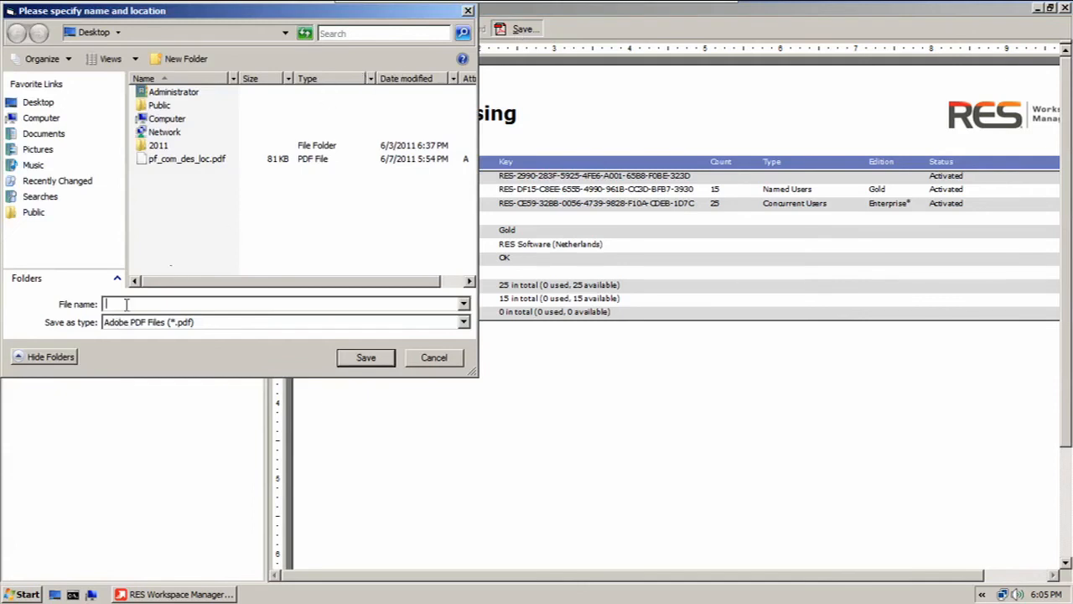
text(overall report)
click(365, 357)
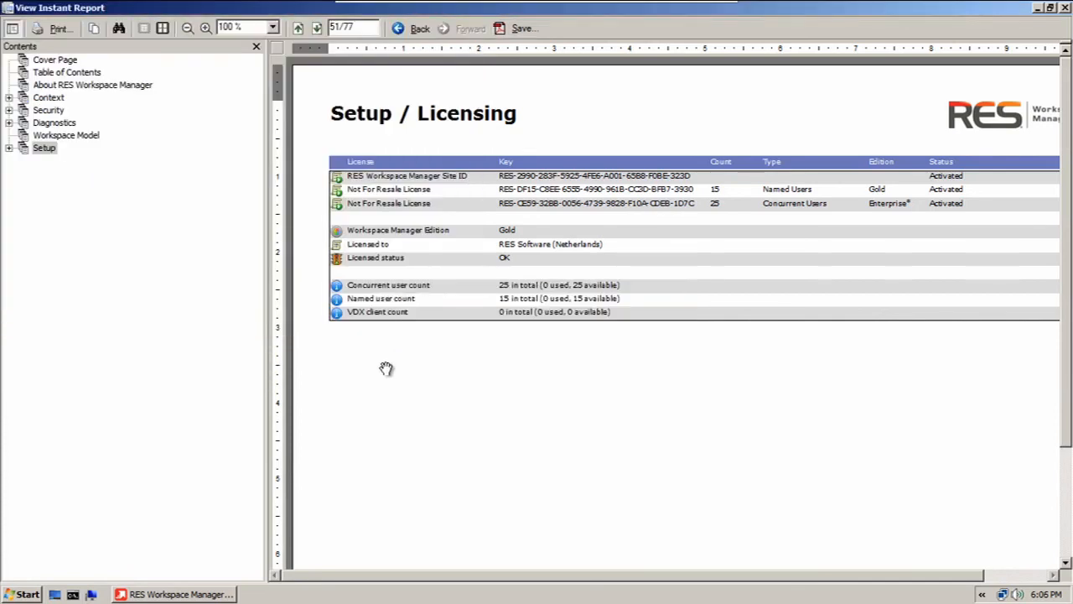